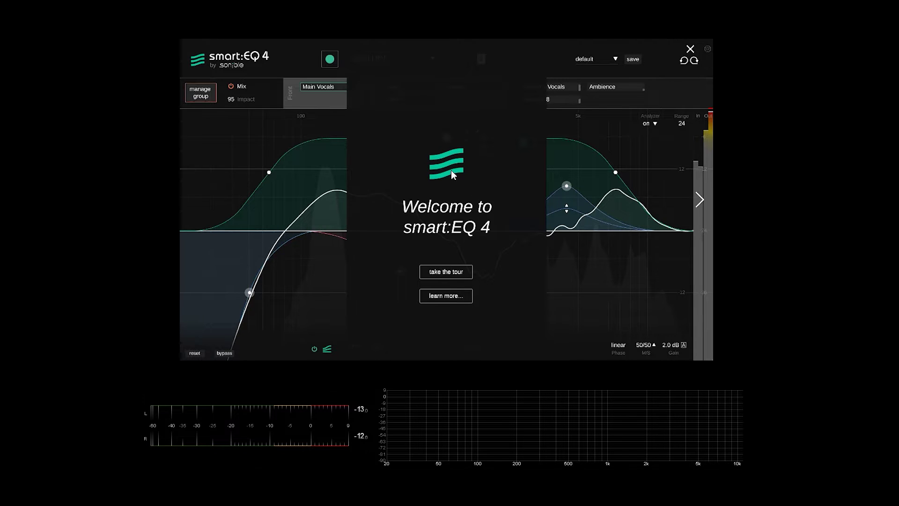
# - Take the guided tour through the smart:filter, group creation and group view slides to the final slide
pyautogui.click(442, 274)
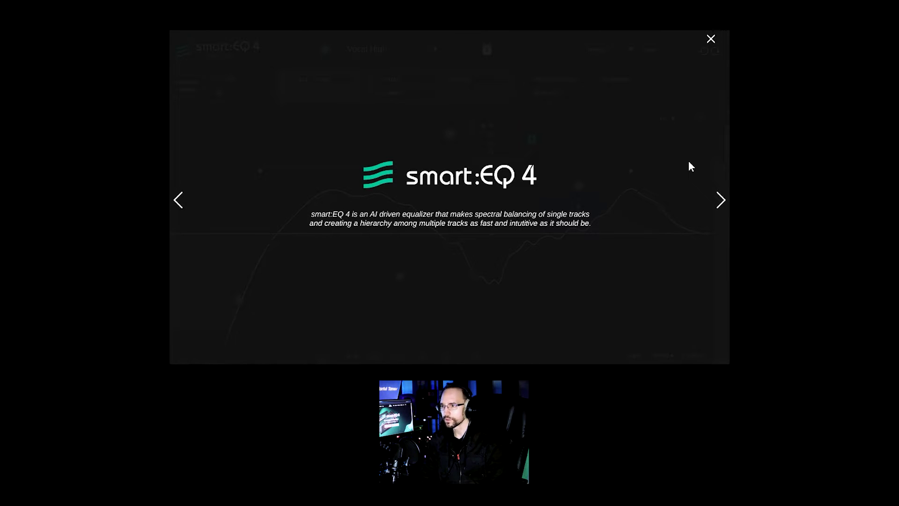
pyautogui.click(716, 199)
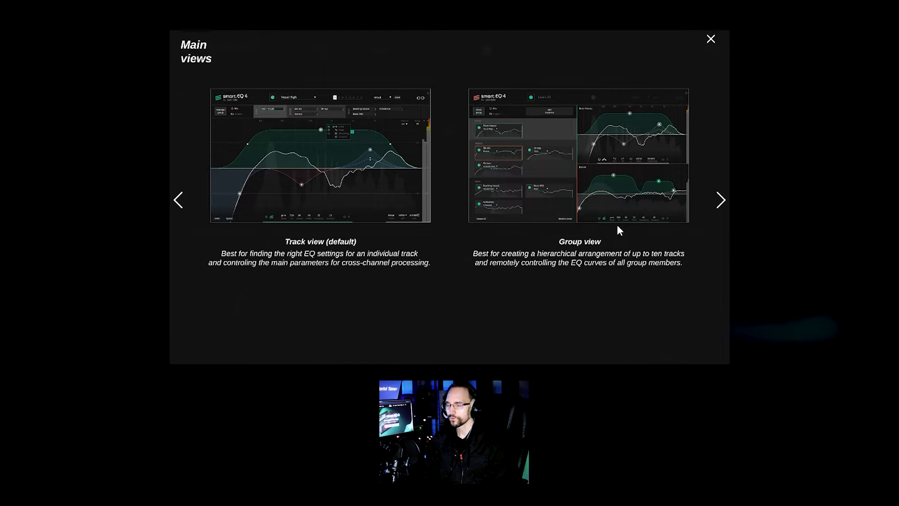
pyautogui.press('Right')
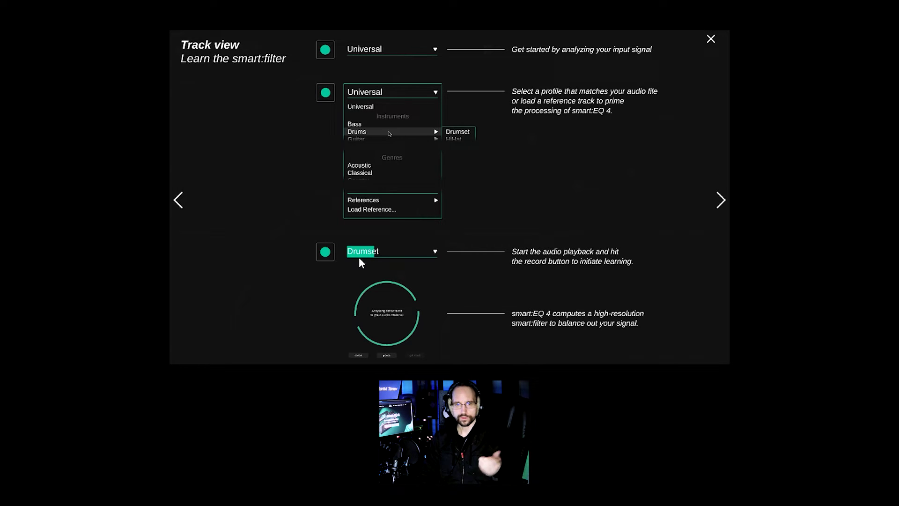
pyautogui.click(720, 201)
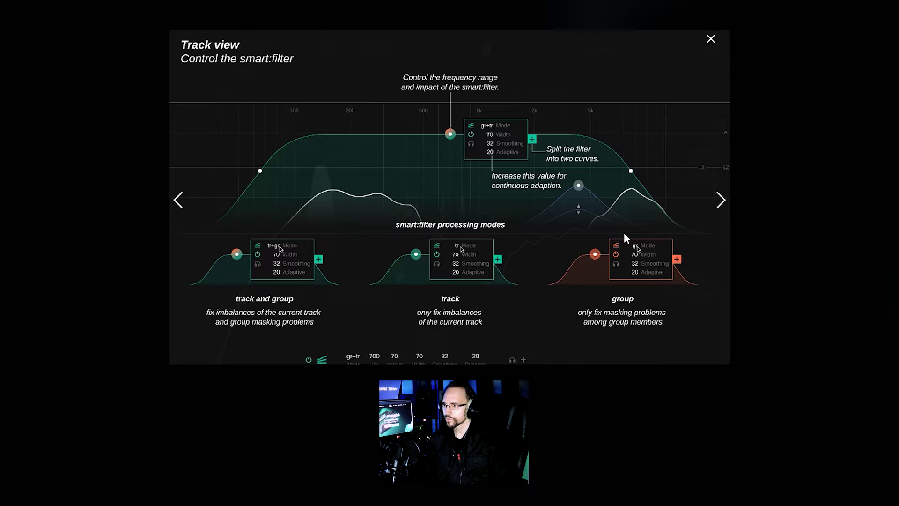
pyautogui.press('Right')
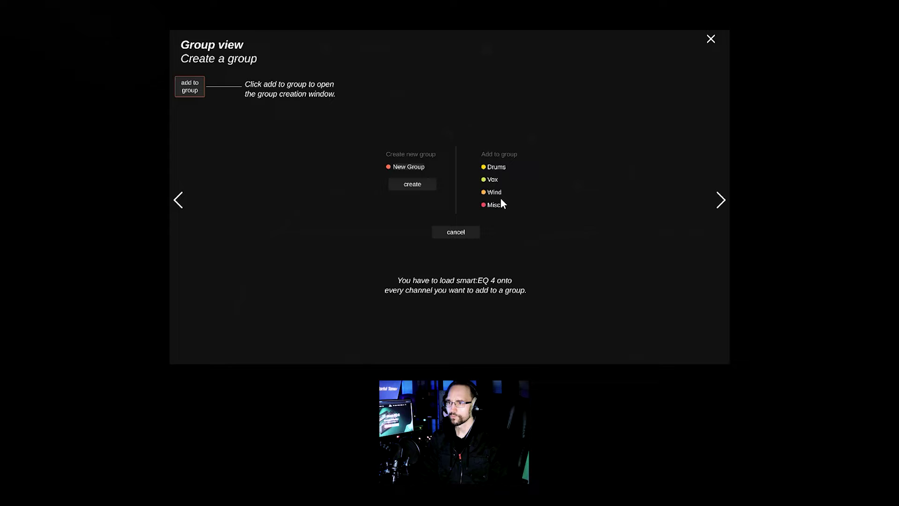
pyautogui.press('Right')
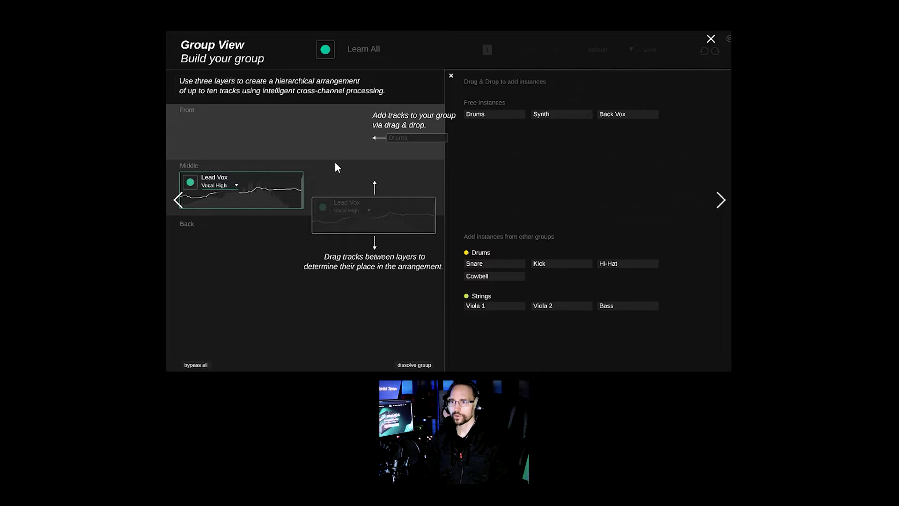
pyautogui.press('Right')
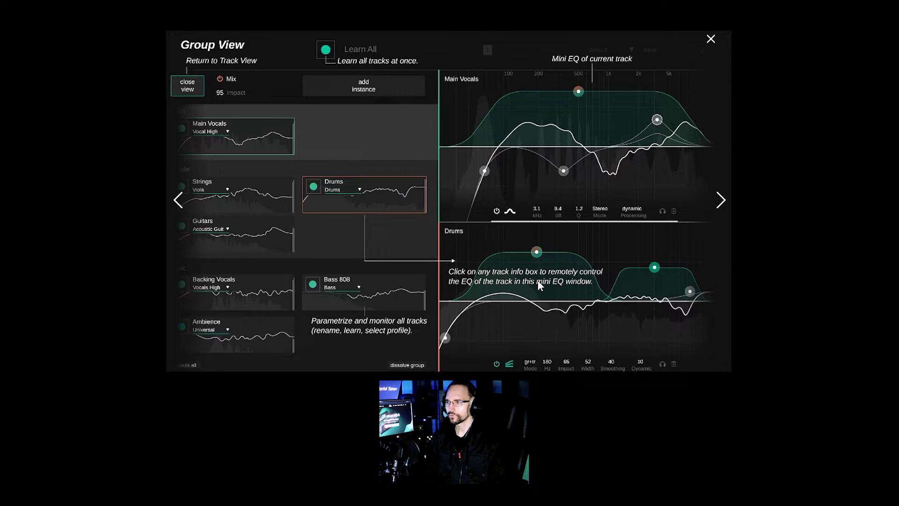
pyautogui.click(718, 201)
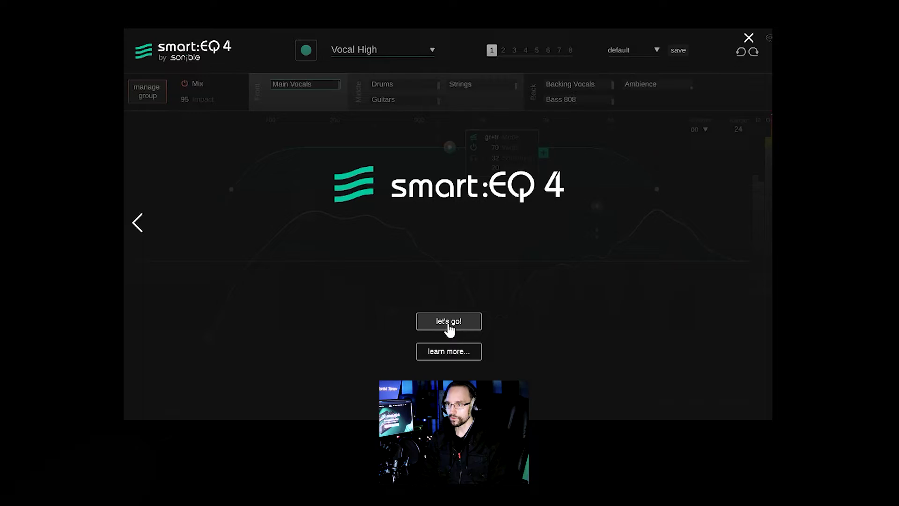
# - Close the tour with let's go! and toggle the spectrum analyzer off and back on
pyautogui.click(449, 296)
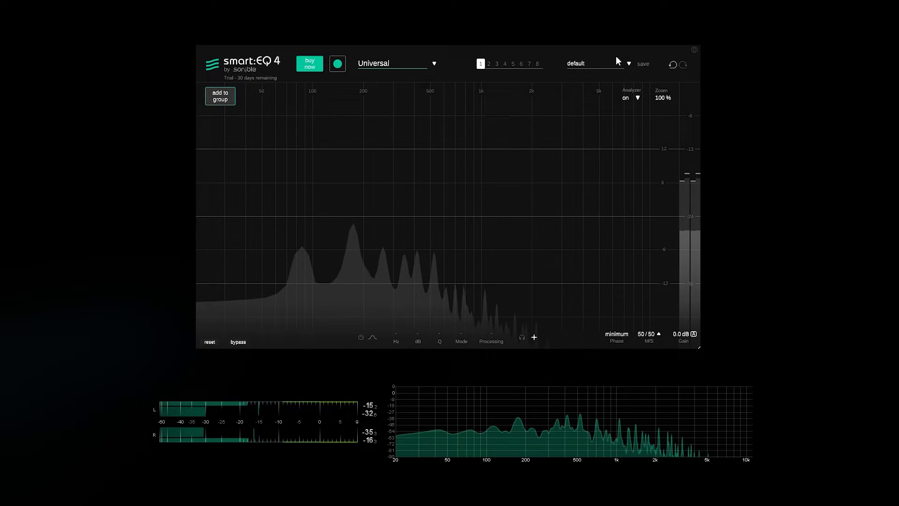
pyautogui.click(625, 100)
pyautogui.click(627, 99)
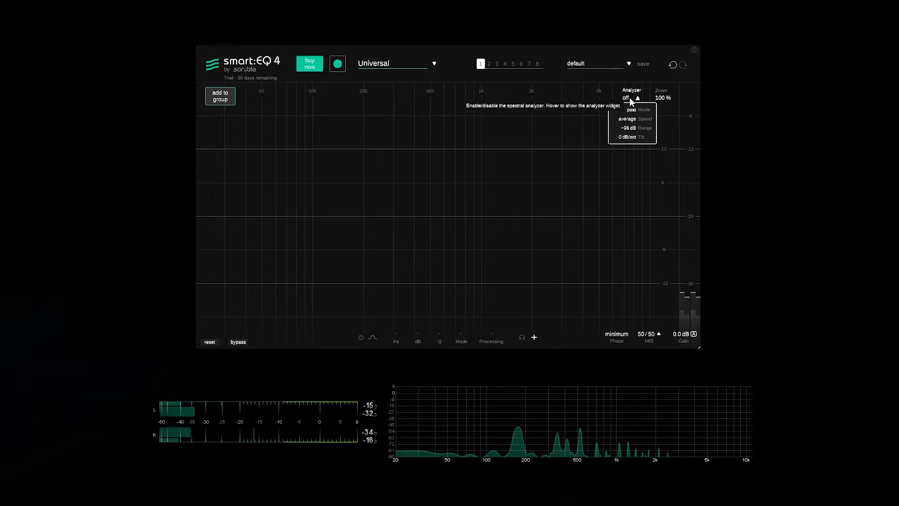
pyautogui.click(627, 99)
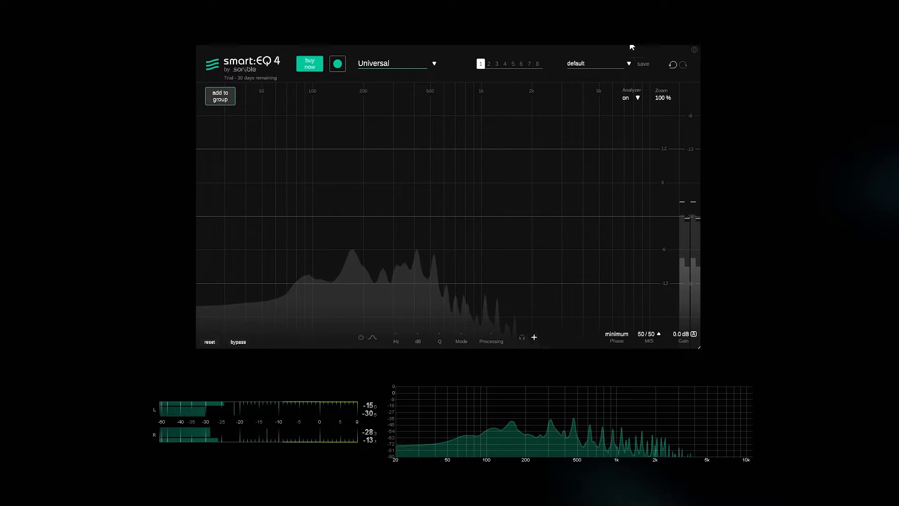
# - Learn a smart:filter from the audio and set it to 641 Hz, Impact 77, Width 75
pyautogui.click(338, 65)
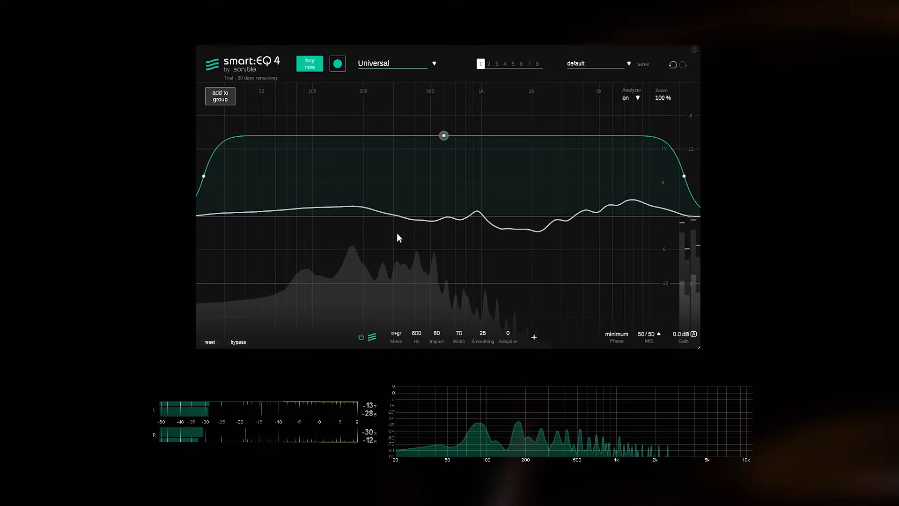
pyautogui.moveTo(203, 176)
pyautogui.mouseDown()
pyautogui.moveTo(196, 177)
pyautogui.moveTo(420, 177)
pyautogui.moveTo(196, 177)
pyautogui.mouseUp()
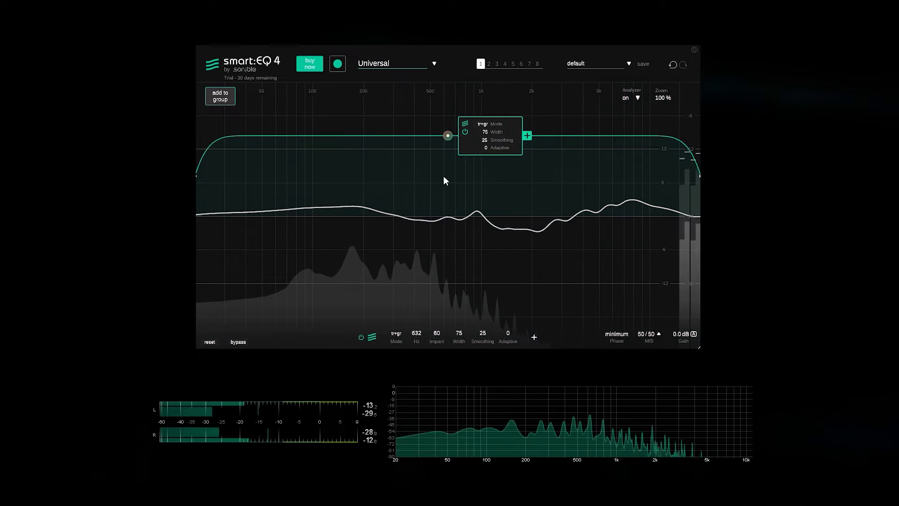
pyautogui.scroll(2, 686, 178)
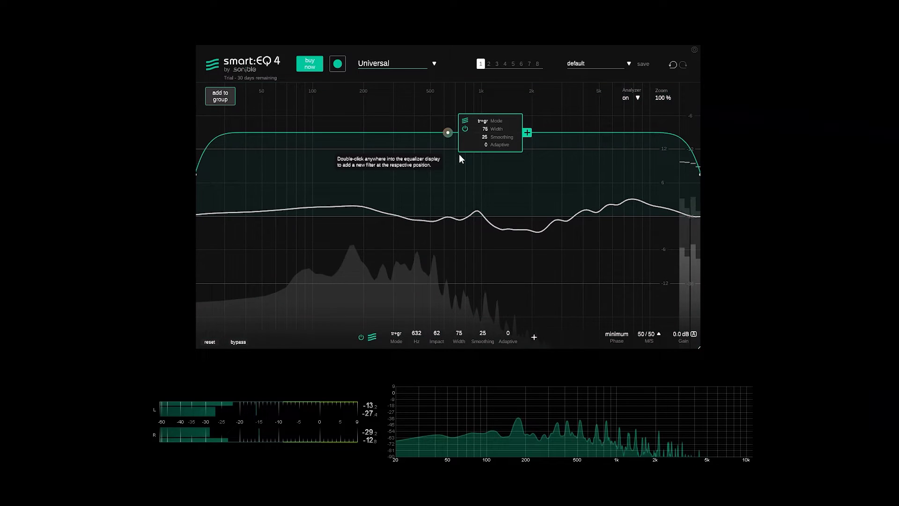
pyautogui.moveTo(449, 132); pyautogui.dragTo(450, 113)
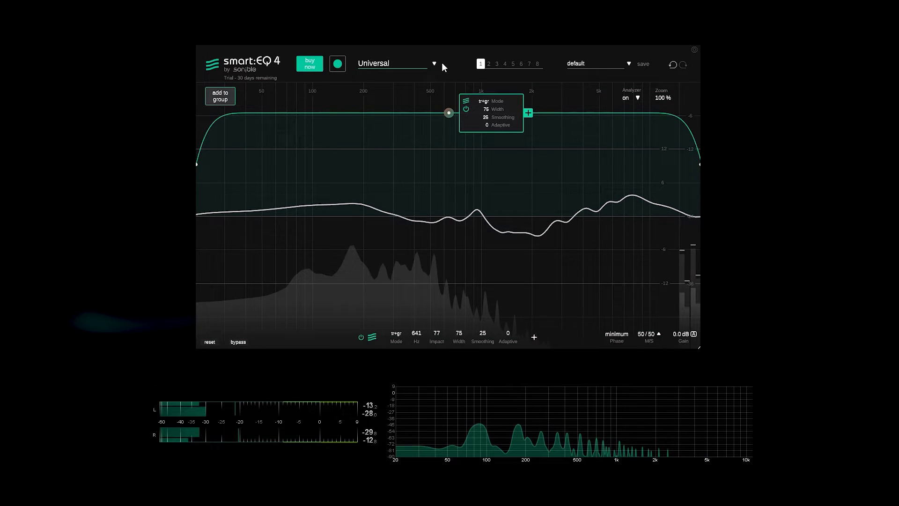
# - Switch the track profile to Keys | Acoustic and lower the smart:filter's impact
pyautogui.click(435, 63)
pyautogui.moveTo(381, 122)
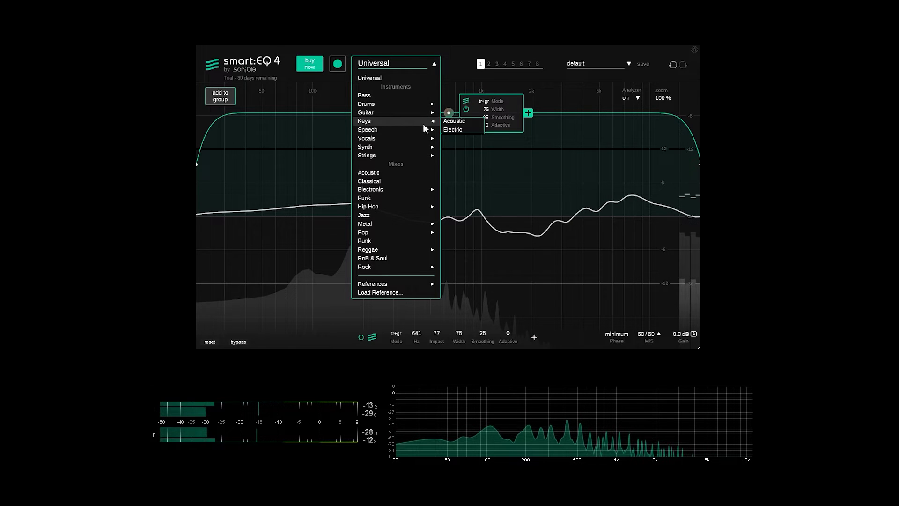
pyautogui.click(452, 121)
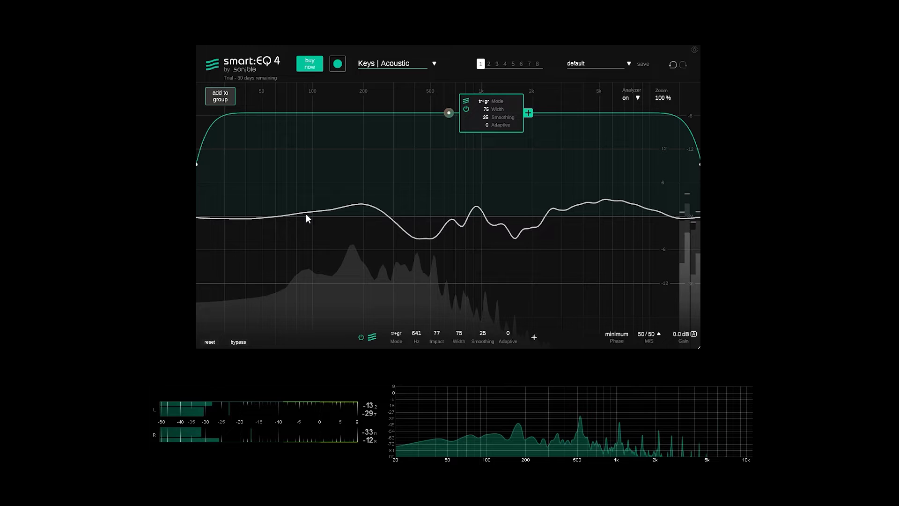
pyautogui.moveTo(206, 221)
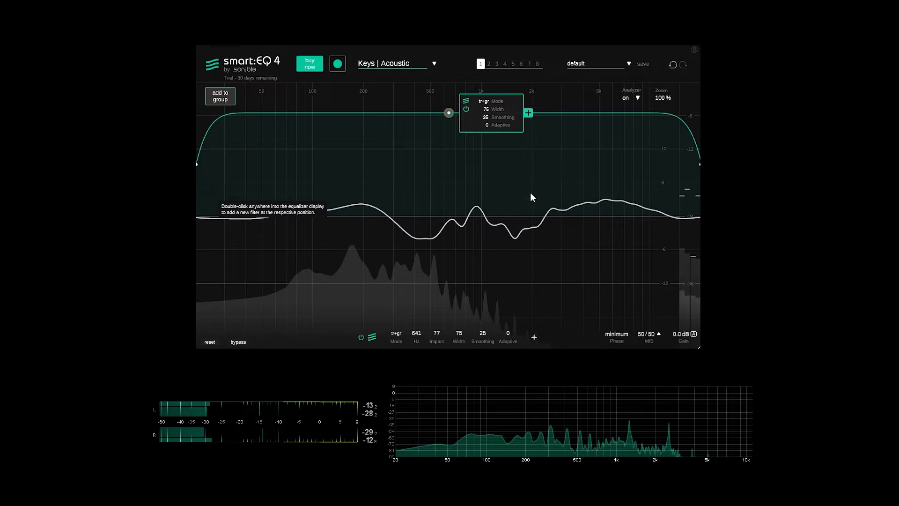
pyautogui.moveTo(448, 113); pyautogui.dragTo(452, 131)
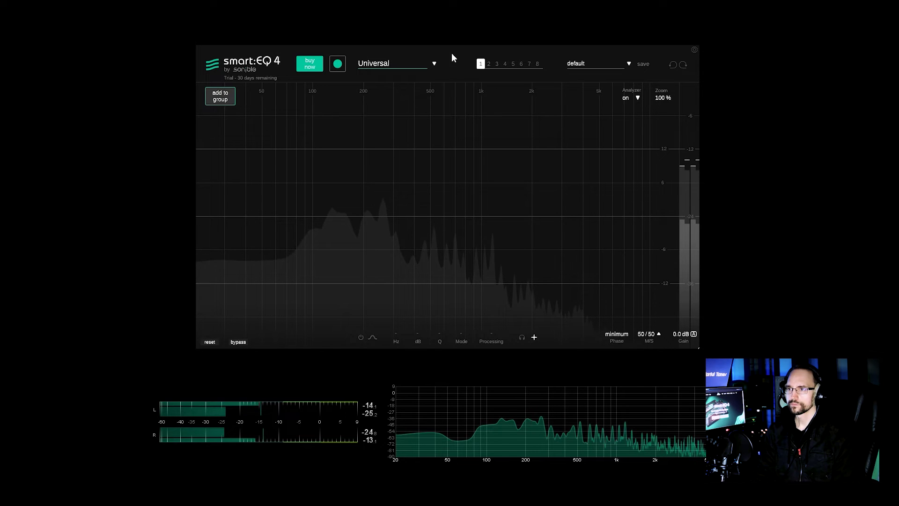
# - Set the Guitar | Acoustic profile, learn the smart filter, and raise its Impact to 84
pyautogui.click(432, 63)
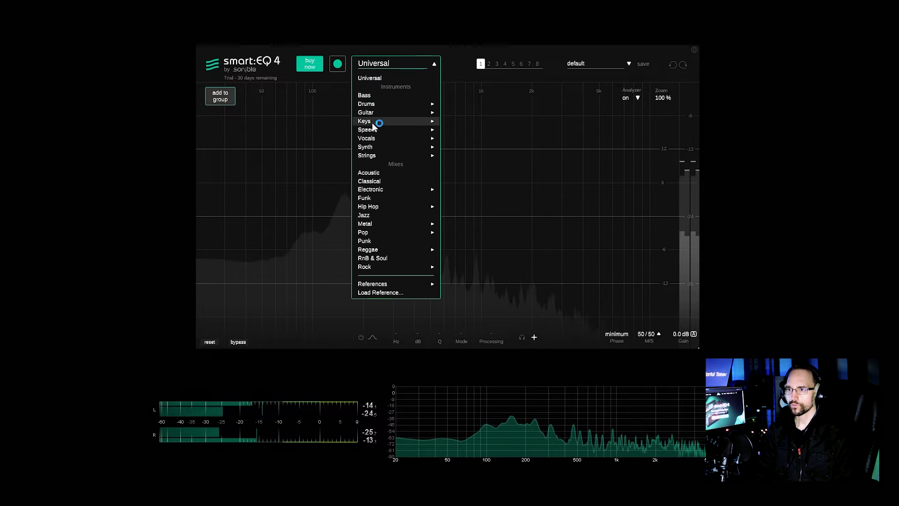
pyautogui.moveTo(382, 114)
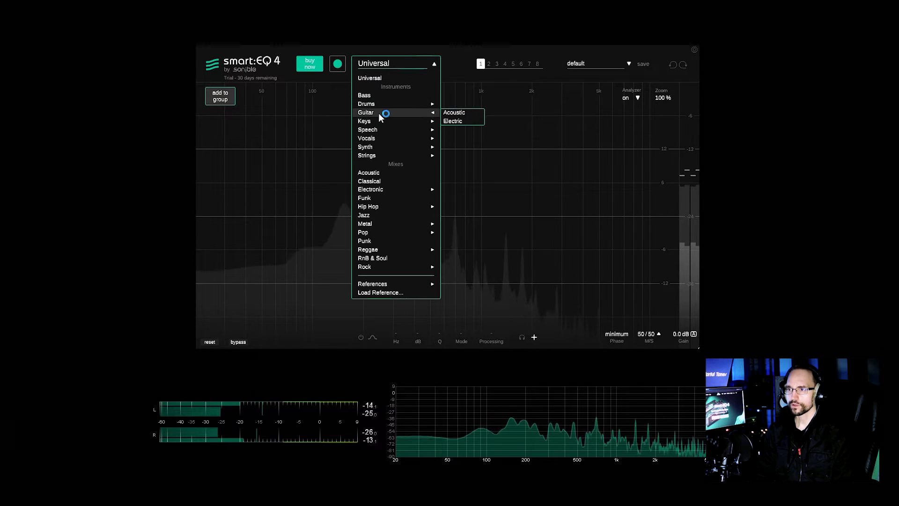
pyautogui.click(465, 113)
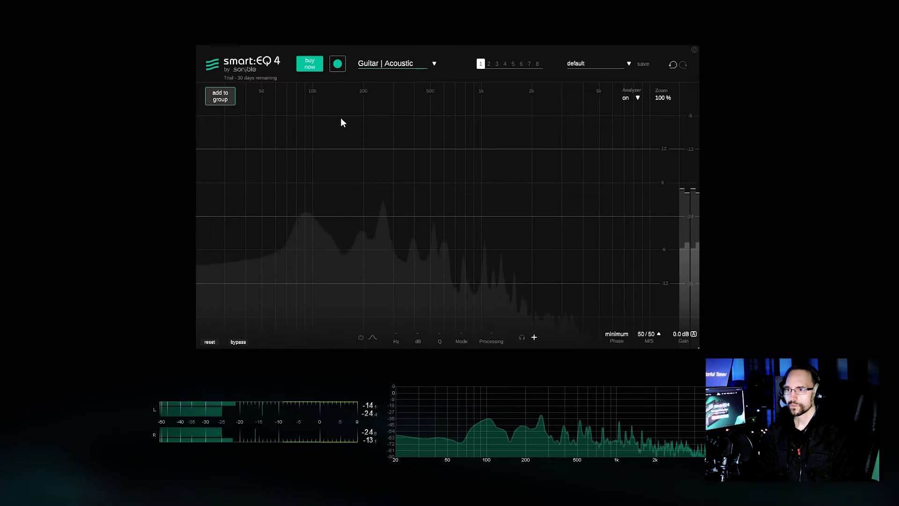
pyautogui.click(337, 63)
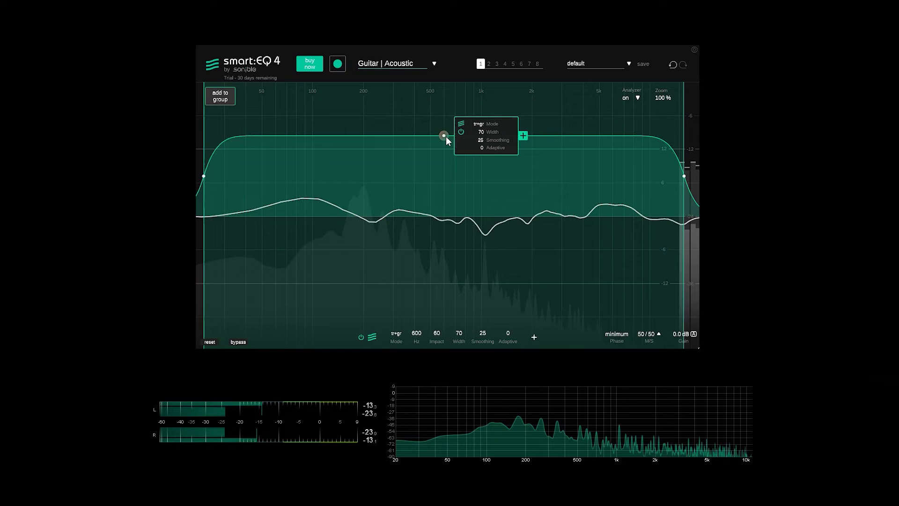
pyautogui.moveTo(444, 136)
pyautogui.mouseDown()
pyautogui.moveTo(445, 85)
pyautogui.moveTo(448, 309)
pyautogui.moveTo(450, 147)
pyautogui.mouseUp()
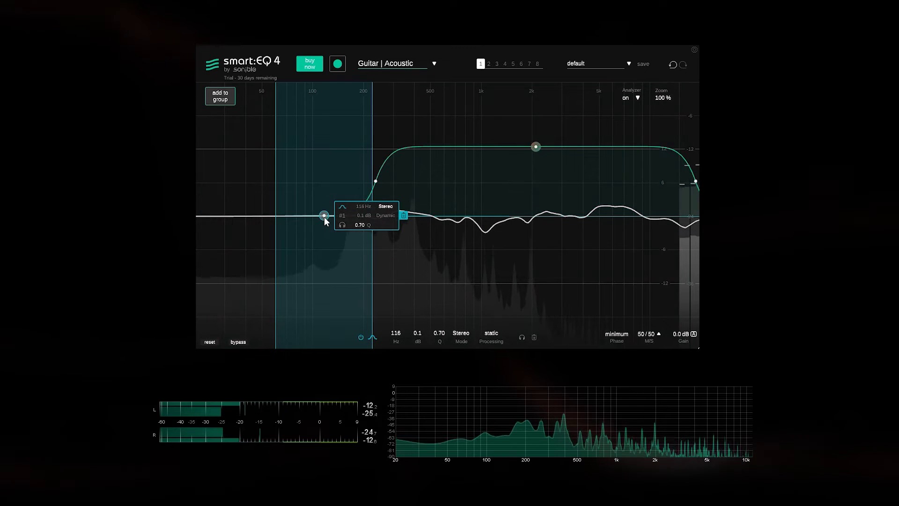
# - Cut about 5 dB near 105 Hz, boost near 11 kHz, then learn the next Universal instance
pyautogui.moveTo(325, 218); pyautogui.dragTo(316, 243)
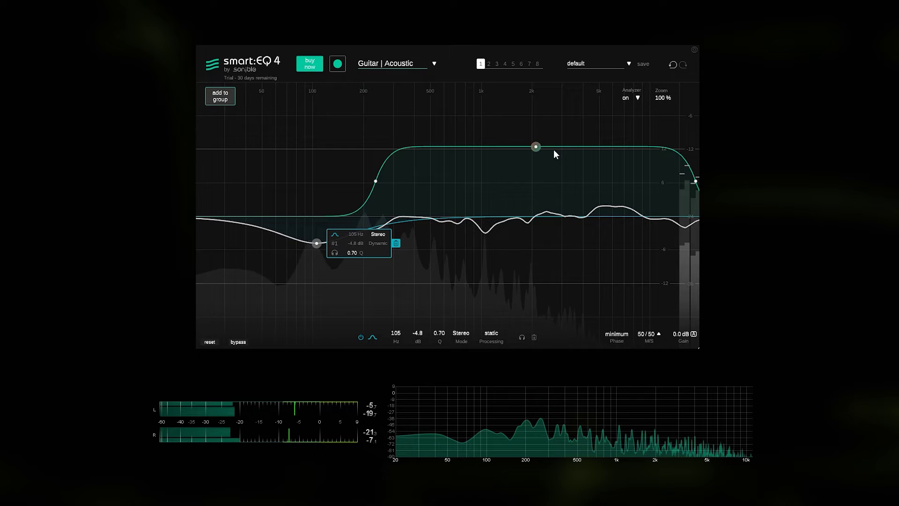
pyautogui.doubleClick(614, 214)
pyautogui.moveTo(615, 217); pyautogui.dragTo(621, 191)
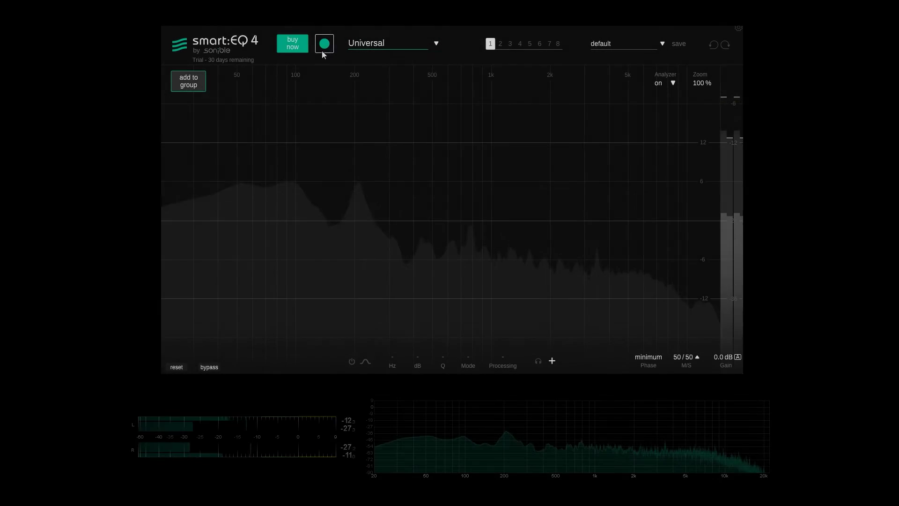
pyautogui.click(325, 44)
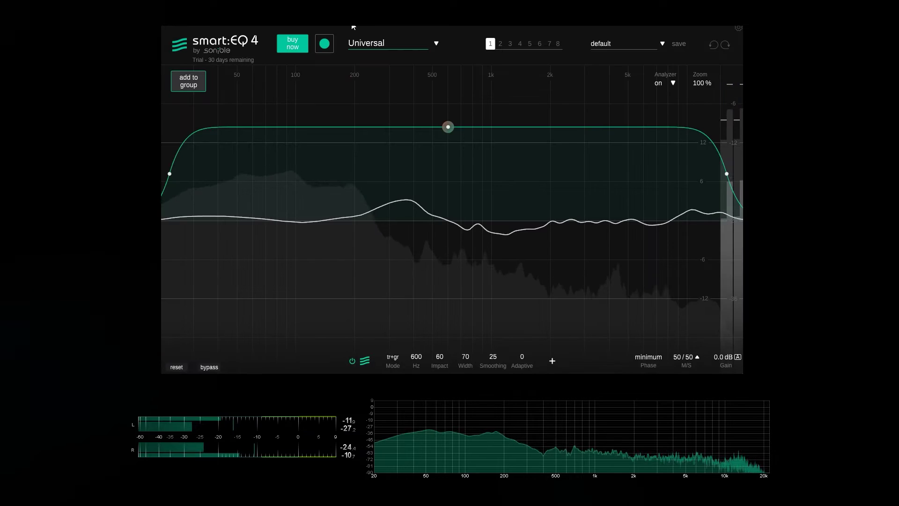
# - Choose the Drums | Drumset profile and lower the smart filter's Impact to 59
pyautogui.click(382, 42)
pyautogui.moveTo(397, 89)
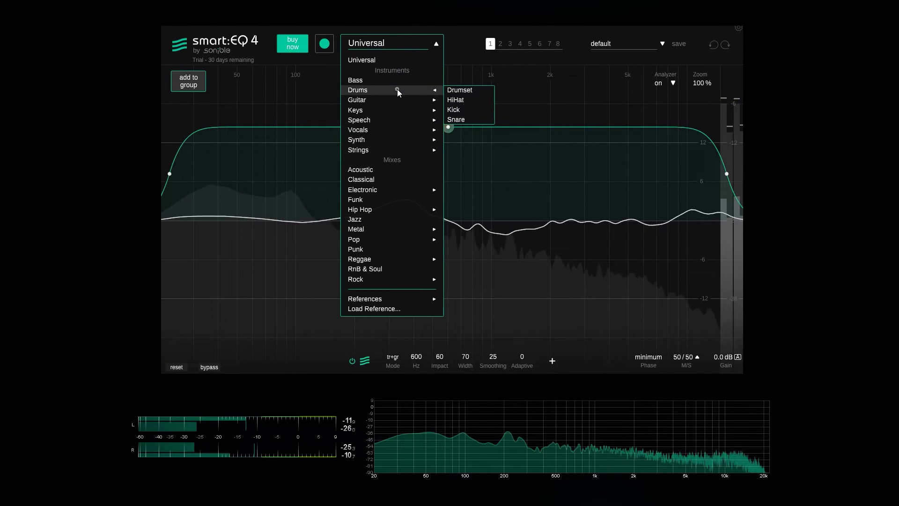
pyautogui.click(471, 91)
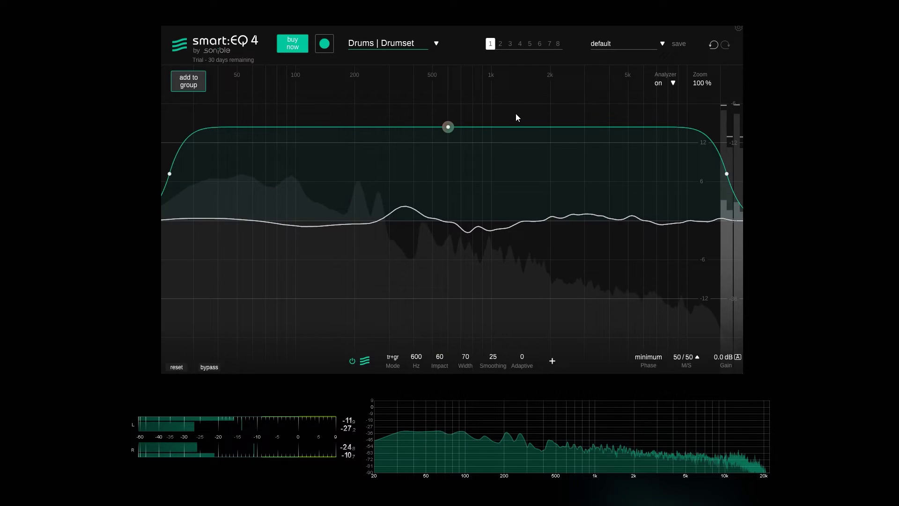
pyautogui.moveTo(448, 128)
pyautogui.moveTo(449, 128)
pyautogui.mouseDown()
pyautogui.moveTo(449, 105)
pyautogui.moveTo(449, 145)
pyautogui.mouseUp()
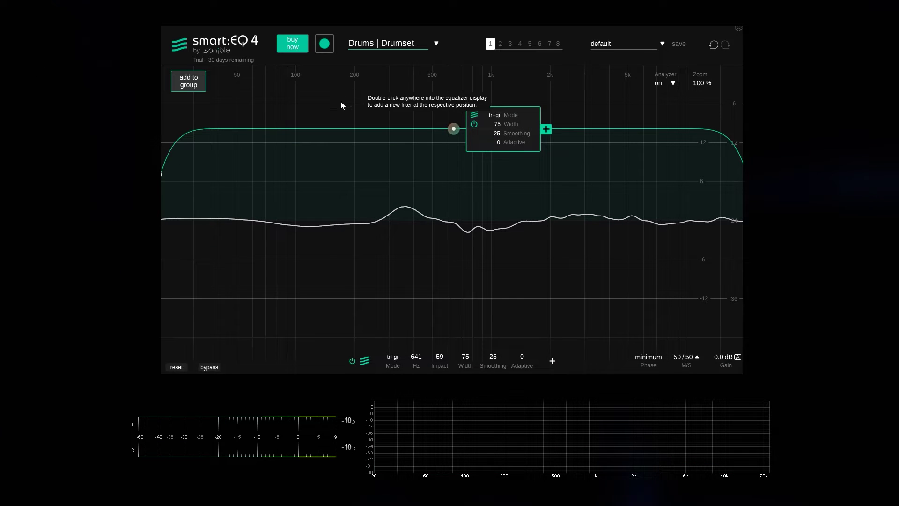
# - Add this drum instance to a new group named Group ONE
pyautogui.click(202, 84)
pyautogui.write('Group ONE')
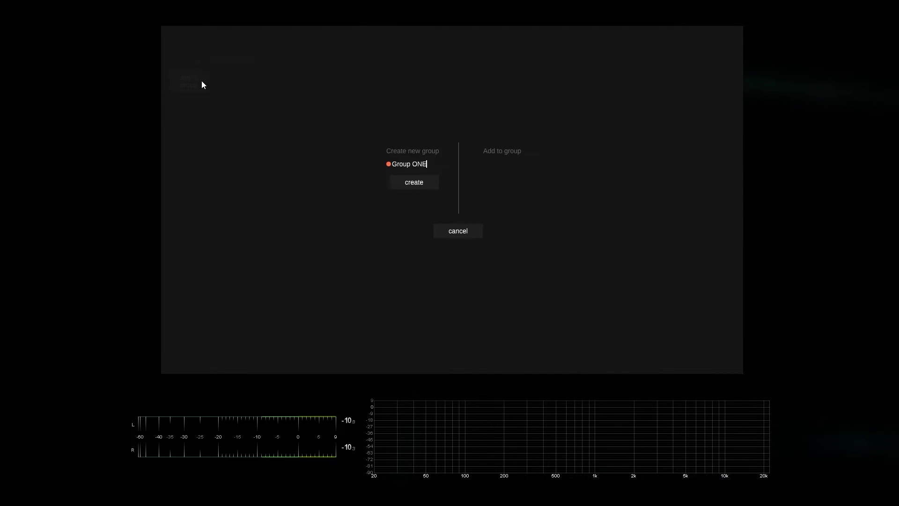
pyautogui.press('Return')
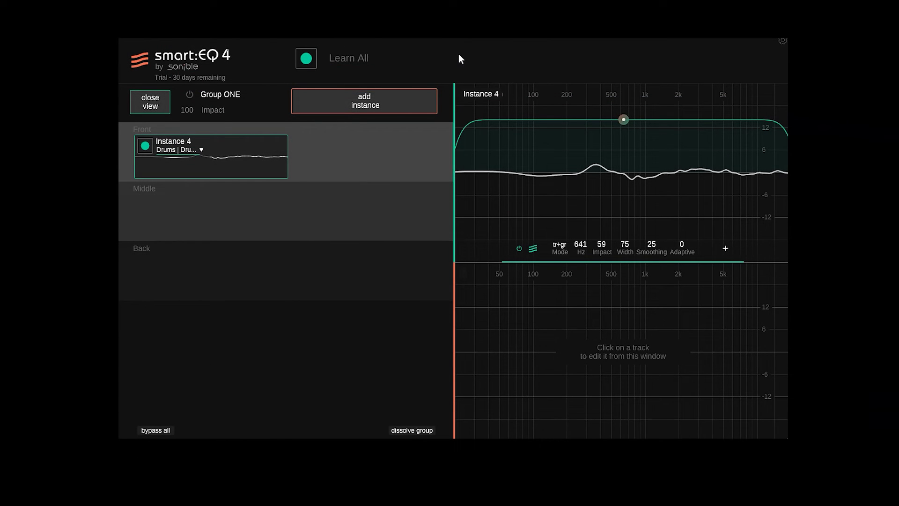
# - Add the KEYS instance to Group ONE, placing KEYS in Front and Drums in Back
pyautogui.click(390, 109)
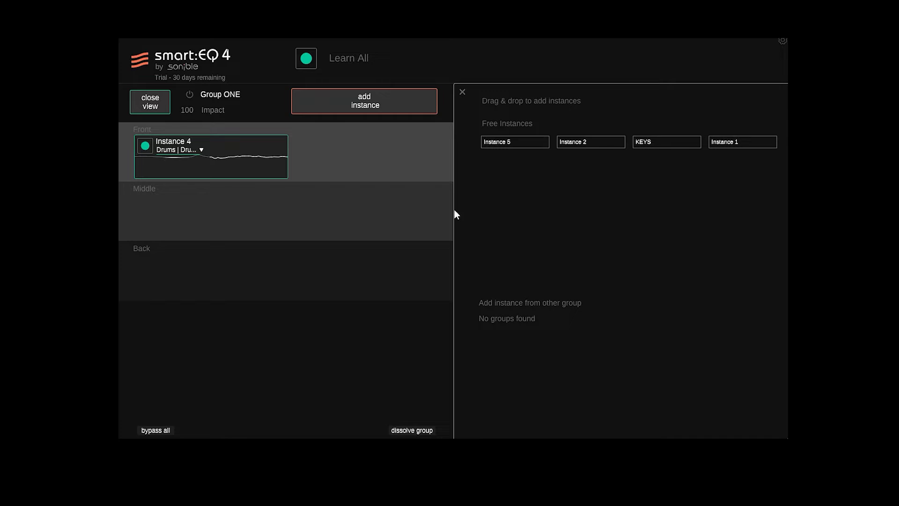
pyautogui.moveTo(642, 148); pyautogui.dragTo(401, 157)
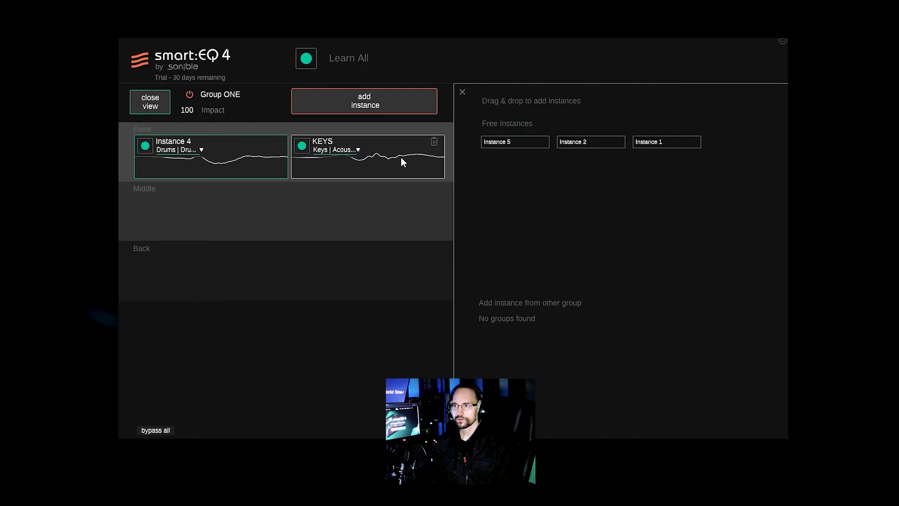
pyautogui.click(383, 305)
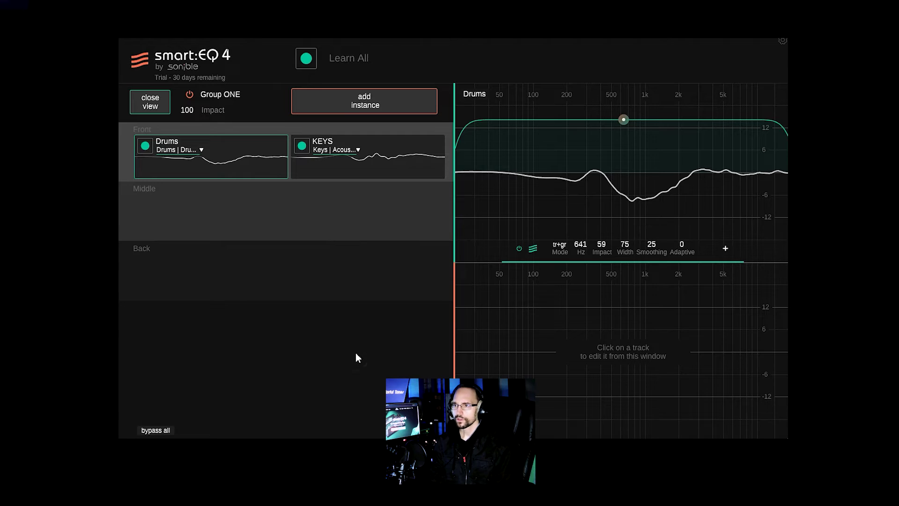
pyautogui.moveTo(400, 167); pyautogui.dragTo(421, 189)
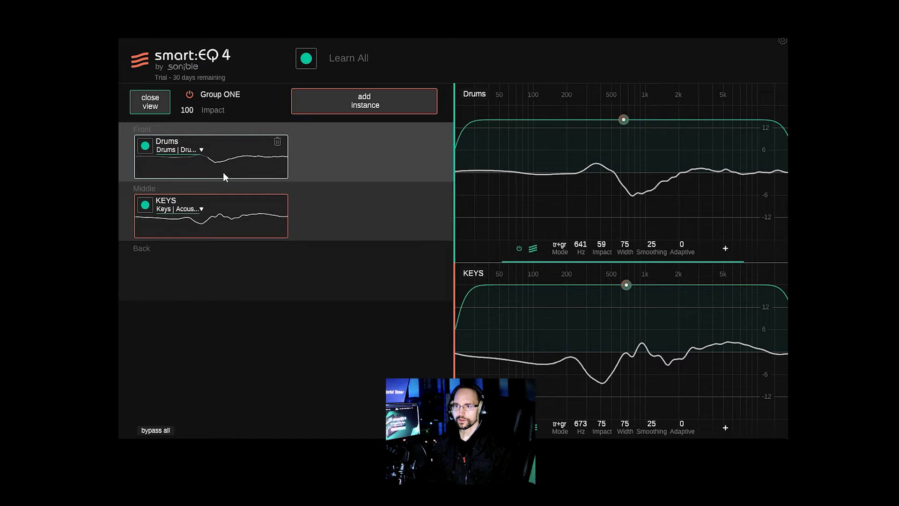
pyautogui.moveTo(223, 174); pyautogui.dragTo(370, 285)
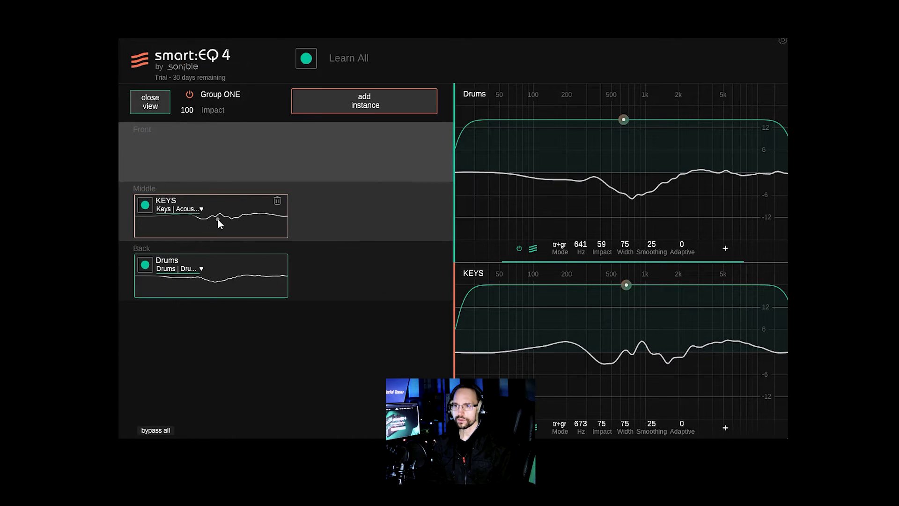
pyautogui.moveTo(218, 219); pyautogui.dragTo(317, 163)
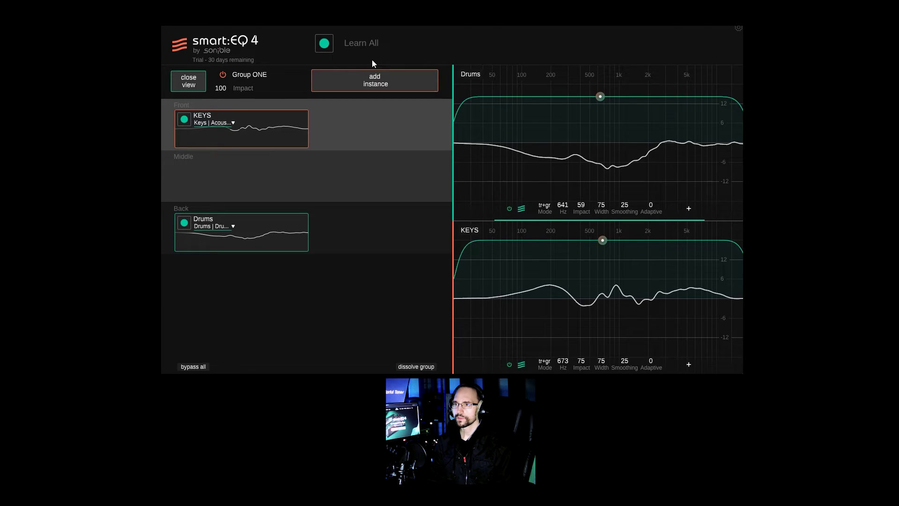
# - Learn all group instances together while the audio plays
pyautogui.click(324, 43)
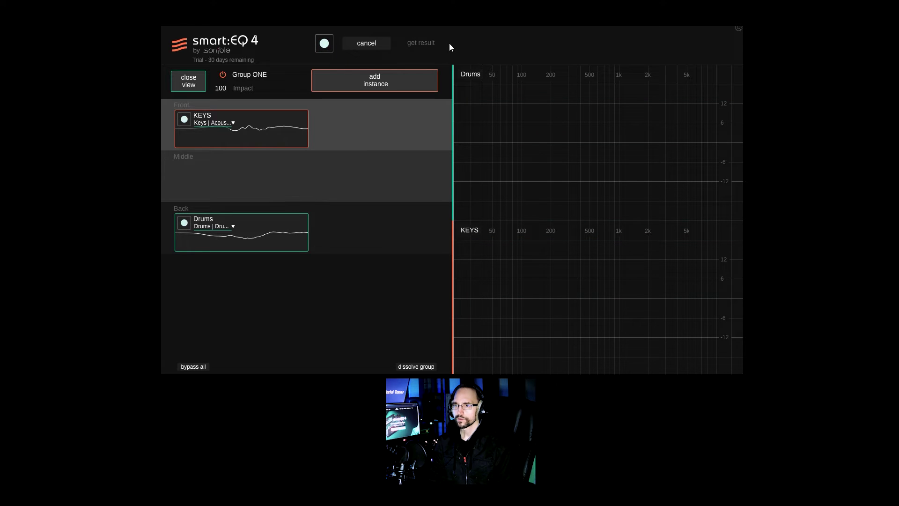
pyautogui.press('space')
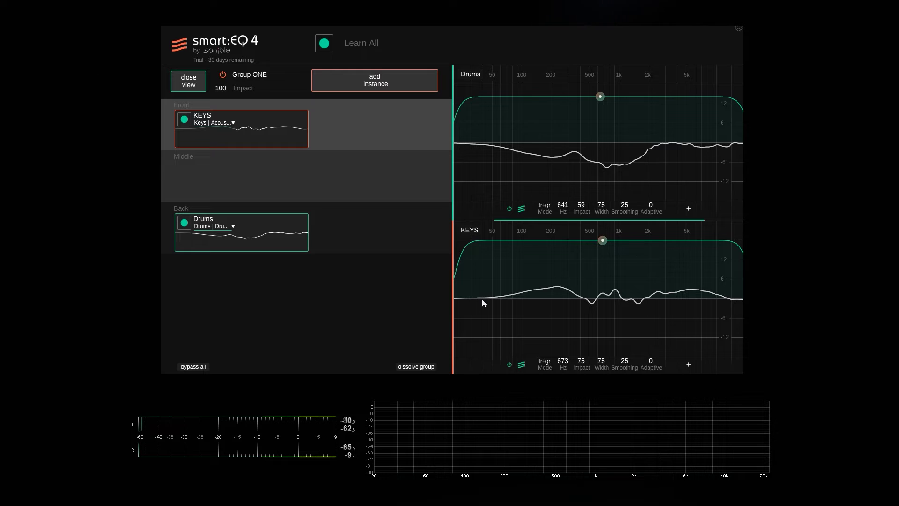
pyautogui.press('space')
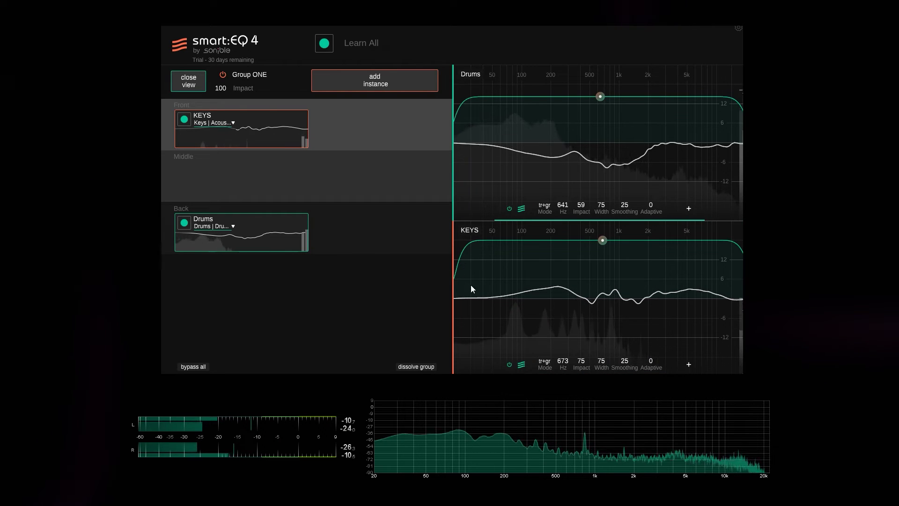
# - Set Drums impact to 54 and KEYS to 62, then move Drums into Front
pyautogui.moveTo(603, 241); pyautogui.dragTo(602, 262)
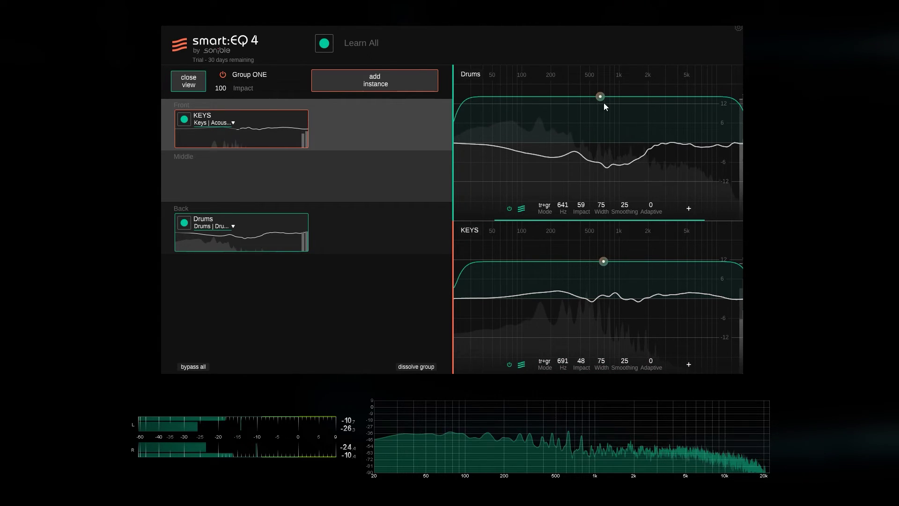
pyautogui.moveTo(601, 97); pyautogui.dragTo(600, 104)
pyautogui.moveTo(603, 261); pyautogui.dragTo(603, 251)
pyautogui.moveTo(226, 240); pyautogui.dragTo(251, 138)
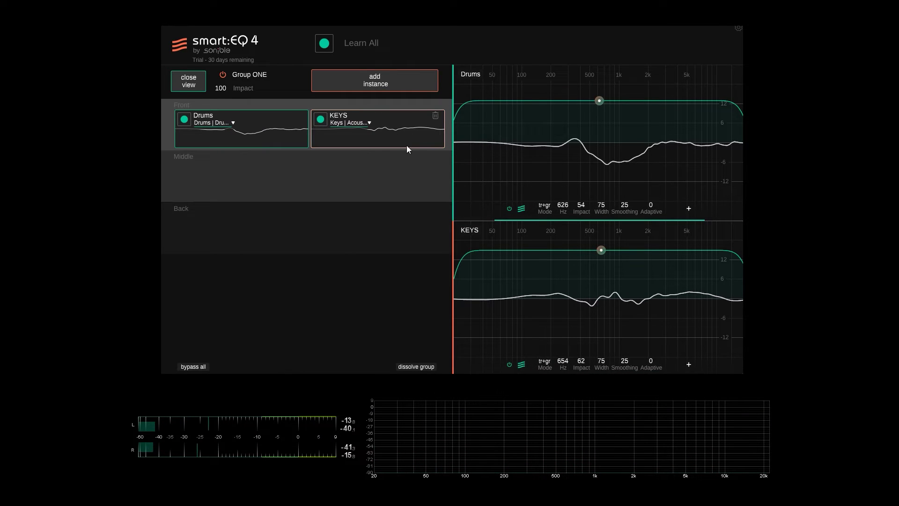
# - Put Drums first in Front and re-learn Group ONE with GUITAR included in Back
pyautogui.moveTo(399, 128); pyautogui.dragTo(342, 185)
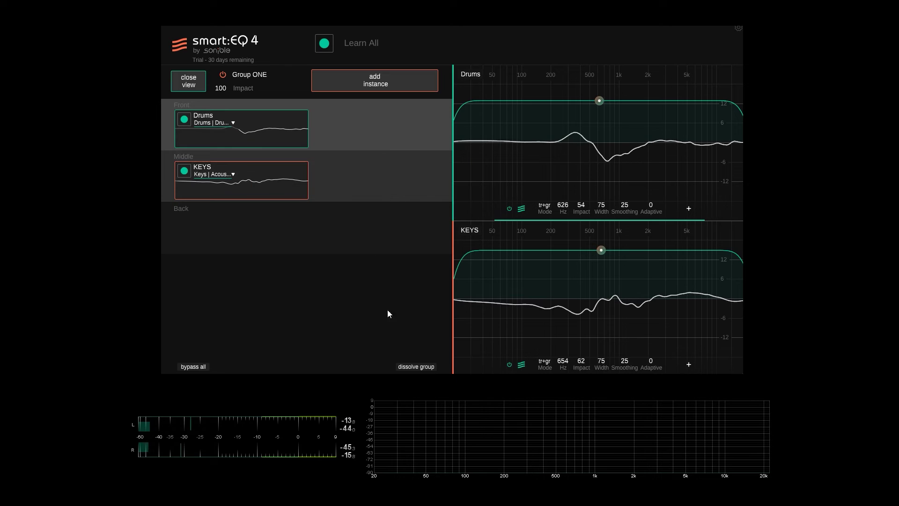
pyautogui.click(321, 44)
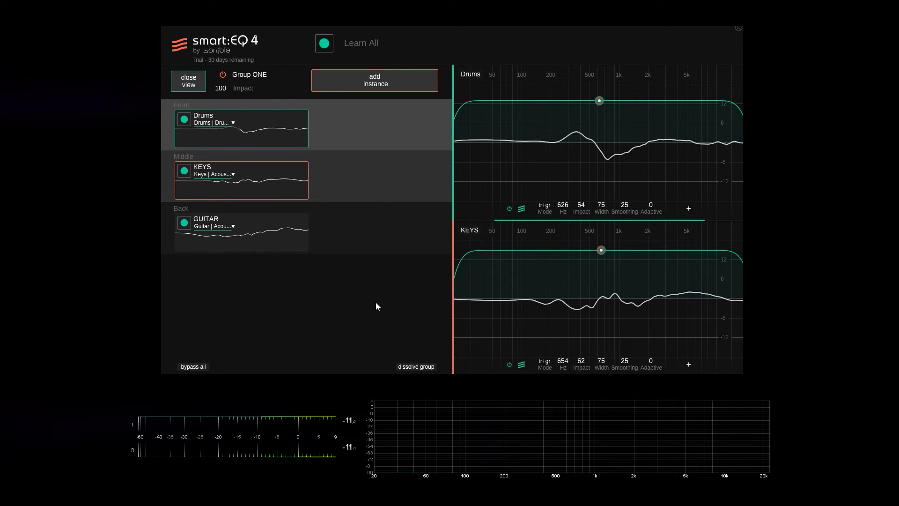
pyautogui.click(327, 45)
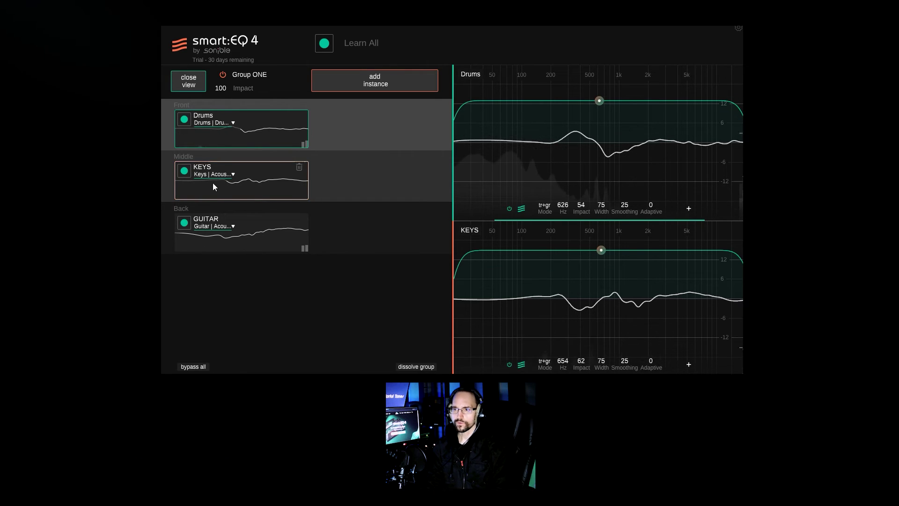
# - Swap KEYS into the Front row and Drums into the Middle row, then relearn the group
pyautogui.moveTo(213, 192); pyautogui.dragTo(338, 135)
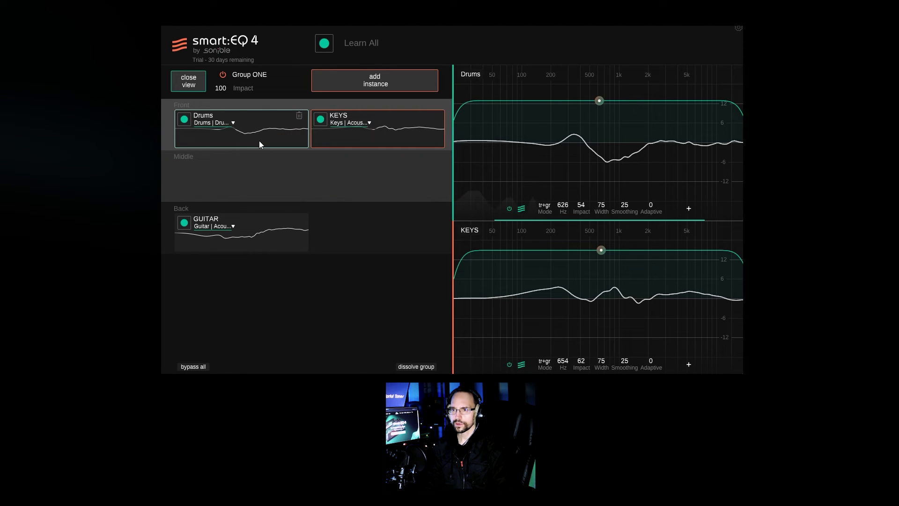
pyautogui.moveTo(260, 140); pyautogui.dragTo(281, 191)
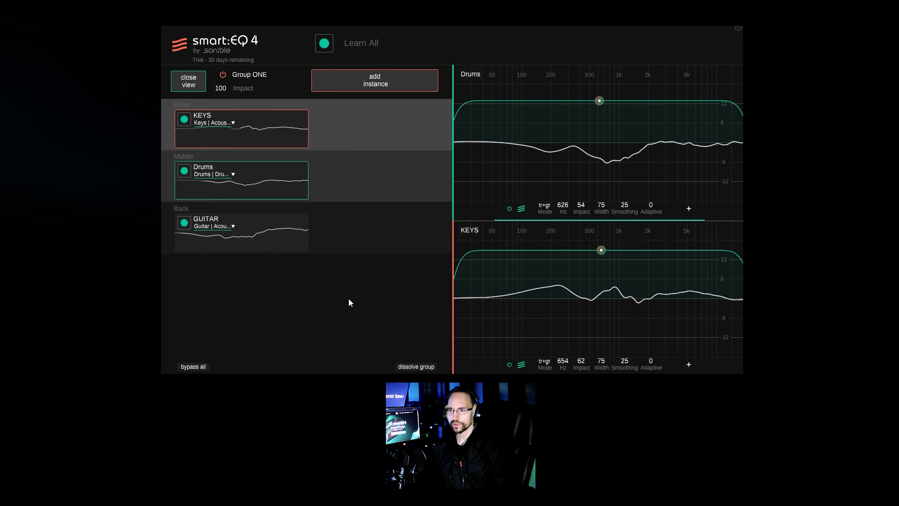
pyautogui.click(324, 43)
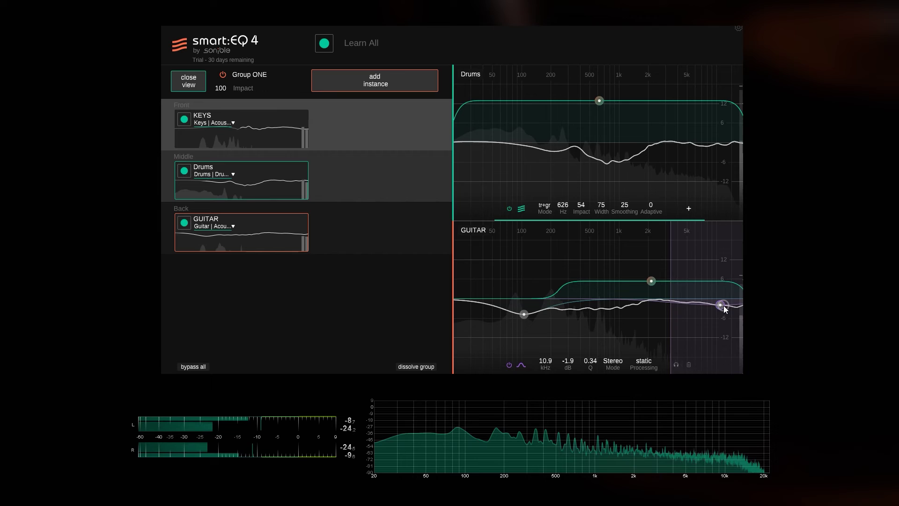
# - Weaken GUITAR's smart filter and shift it down to about 100 Hz
pyautogui.click(523, 313)
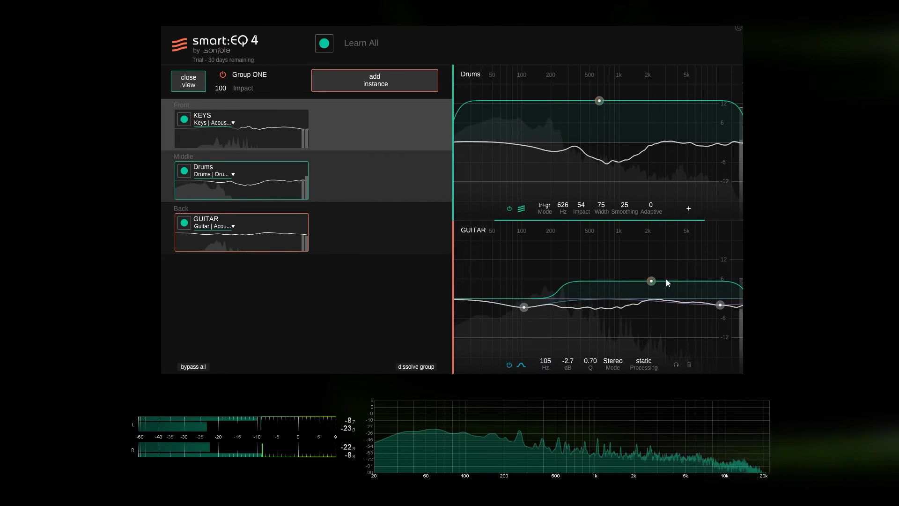
pyautogui.moveTo(651, 281); pyautogui.dragTo(515, 290)
pyautogui.moveTo(721, 304); pyautogui.dragTo(682, 323)
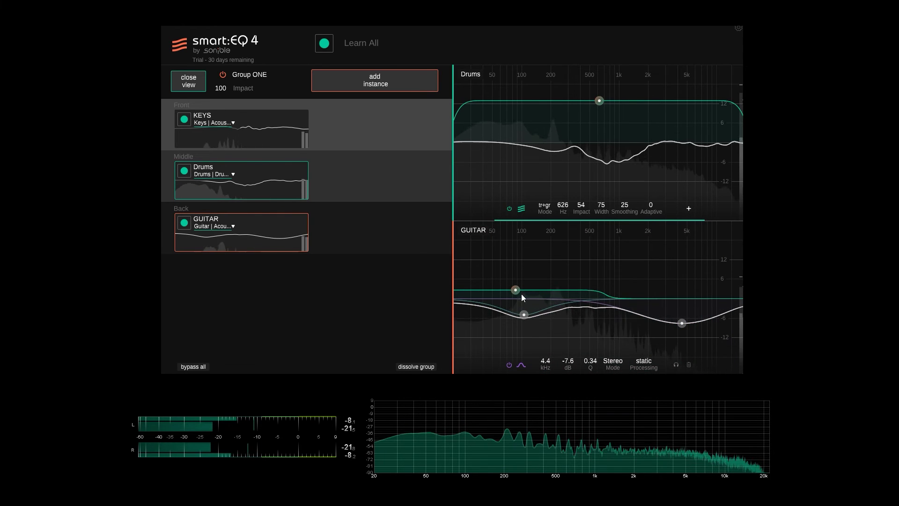
pyautogui.click(241, 133)
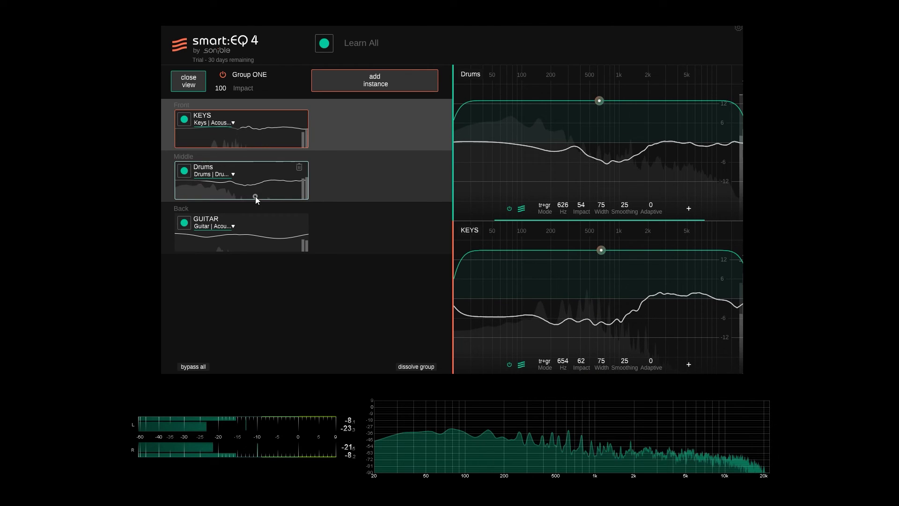
# - Add a side-only high shelf boost to the KEYS curve at about 2.7 kHz
pyautogui.click(283, 235)
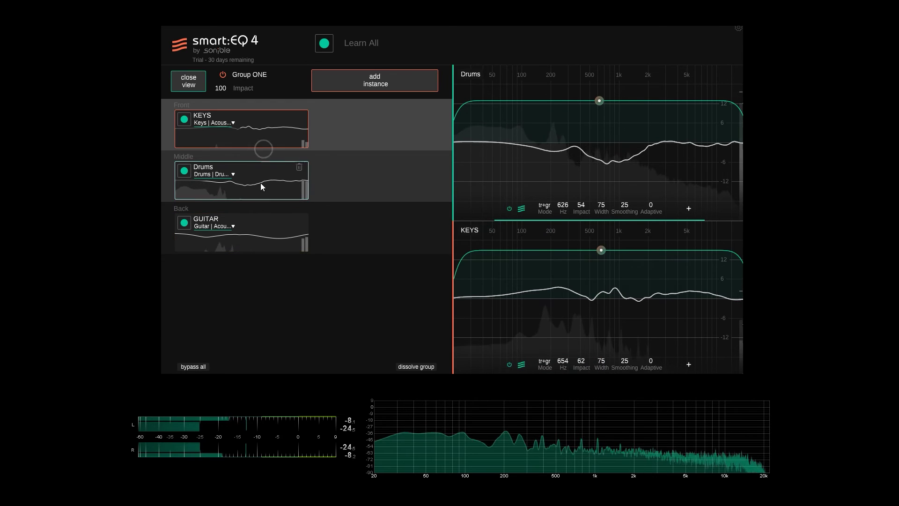
pyautogui.moveTo(264, 240)
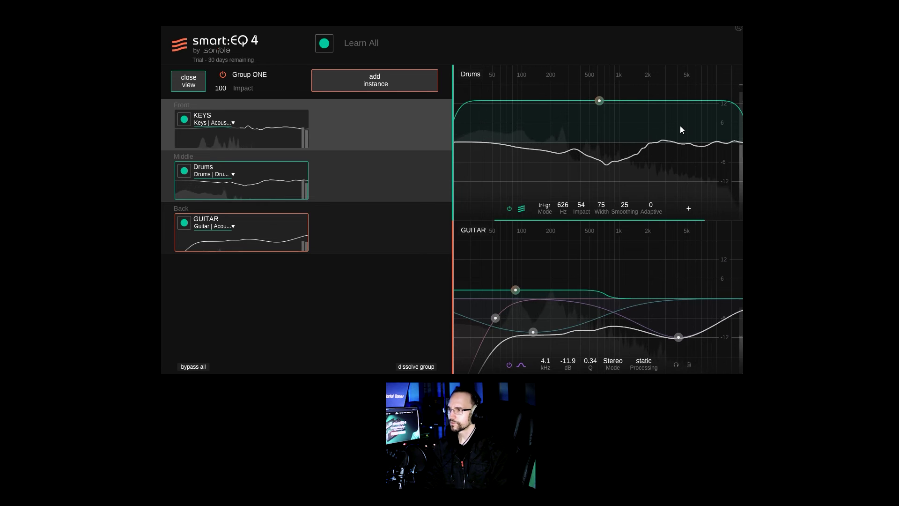
pyautogui.click(258, 144)
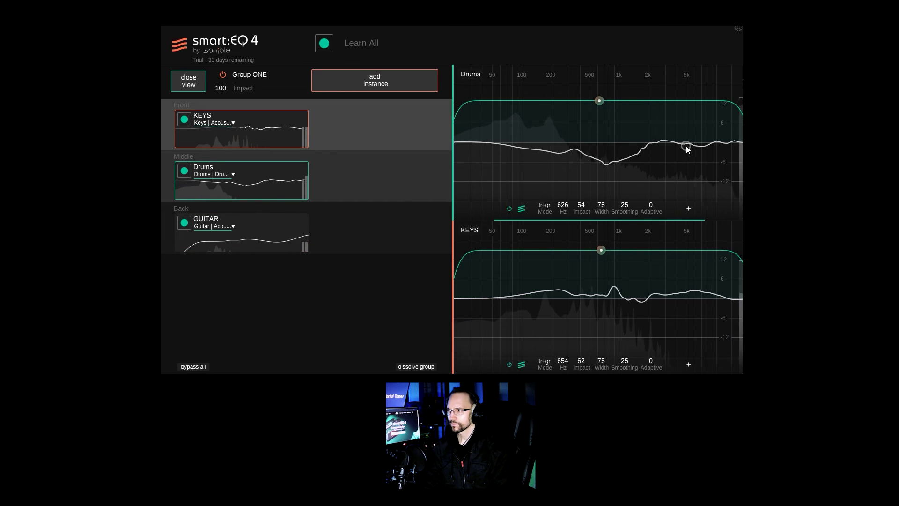
pyautogui.doubleClick(658, 296)
pyautogui.click(612, 362)
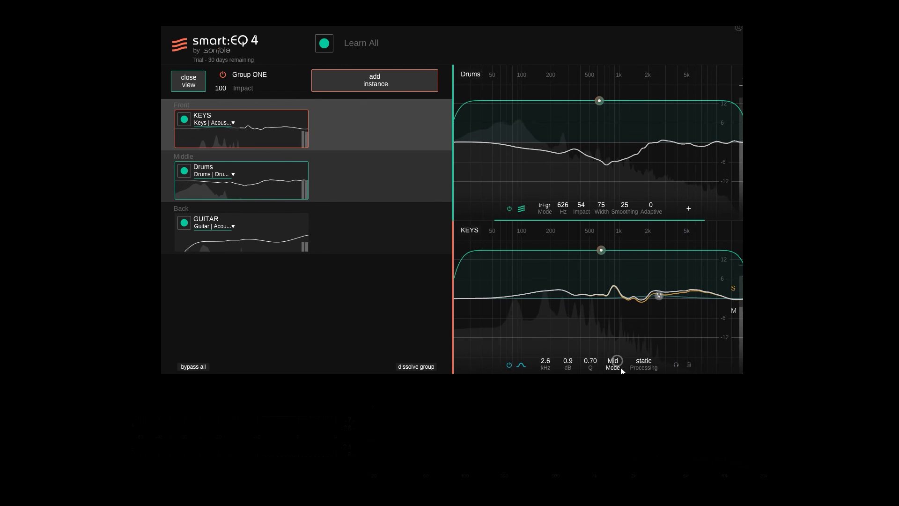
pyautogui.moveTo(660, 296); pyautogui.dragTo(696, 276)
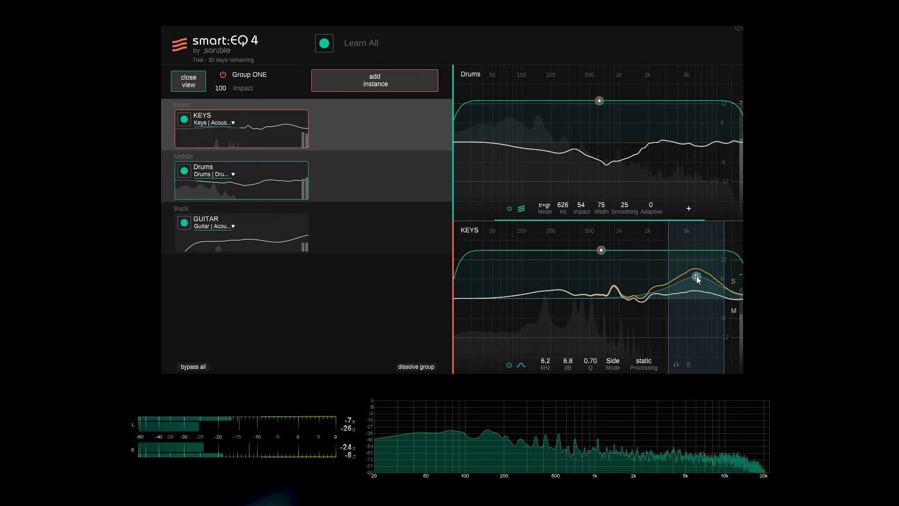
pyautogui.click(521, 364)
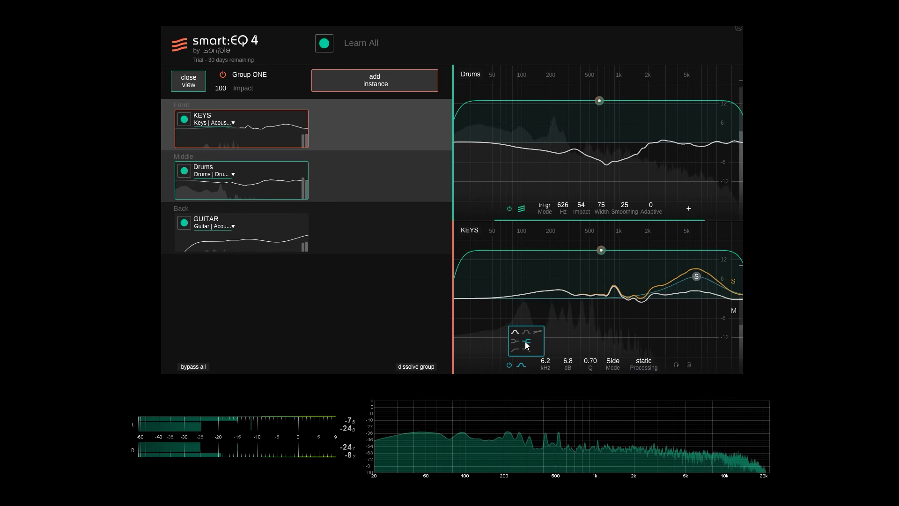
pyautogui.click(525, 343)
pyautogui.moveTo(698, 281)
pyautogui.mouseDown()
pyautogui.moveTo(662, 282)
pyautogui.moveTo(709, 283)
pyautogui.mouseUp()
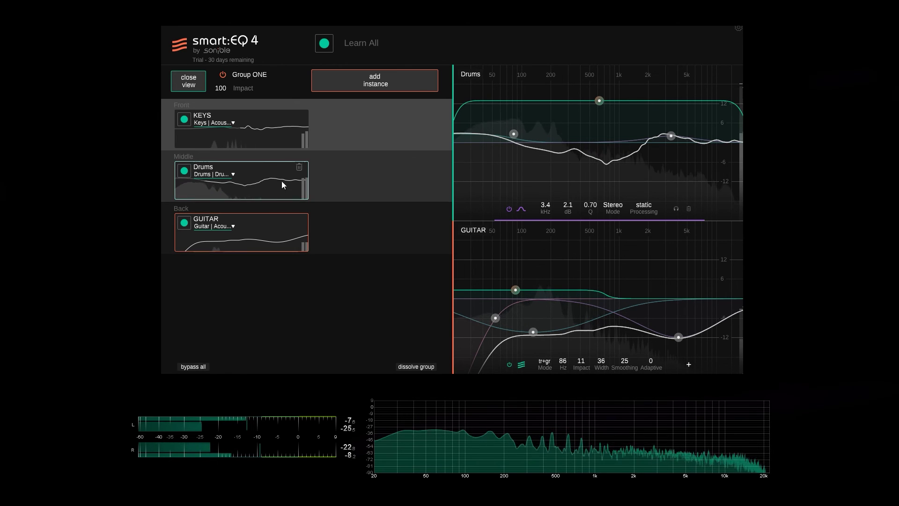
# - Deselect the Drums band to bring up the Drums instance settings and profile list
pyautogui.click(276, 147)
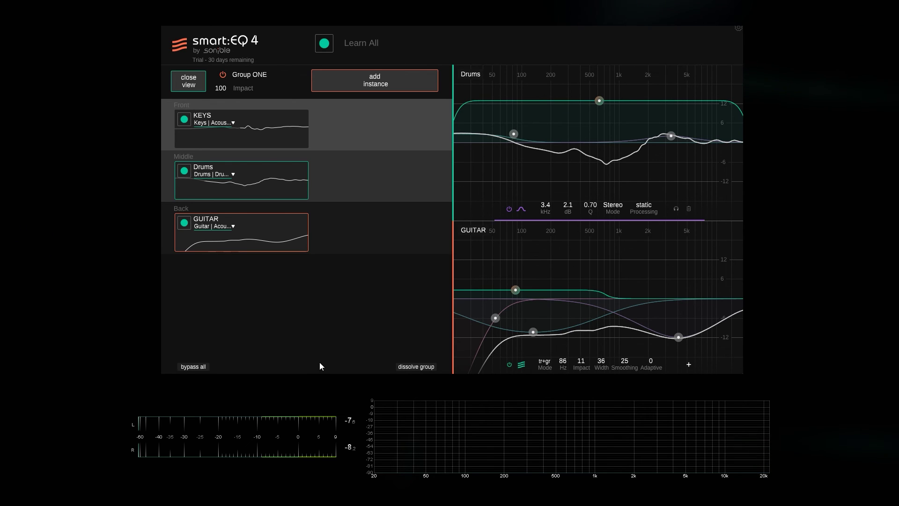
pyautogui.click(630, 133)
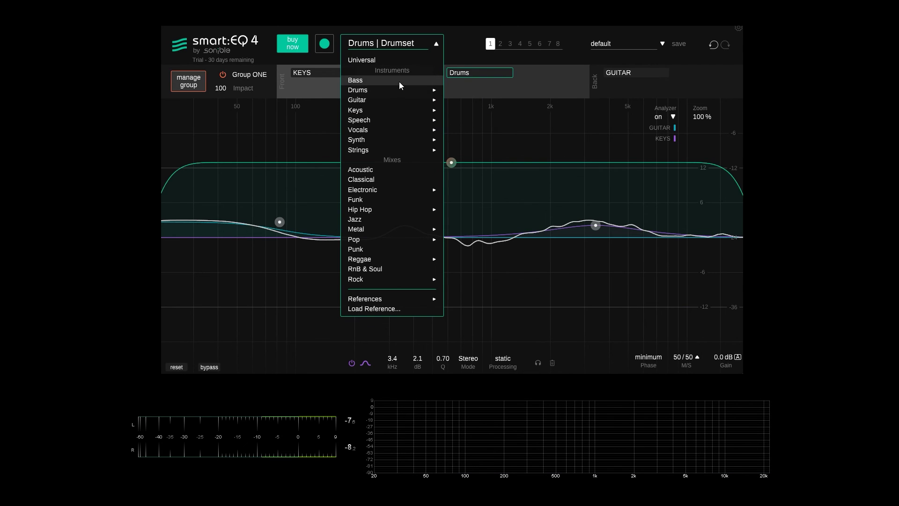
# - Close the profile list, keeping Drums on the Drums | Drumset profile
pyautogui.moveTo(400, 87)
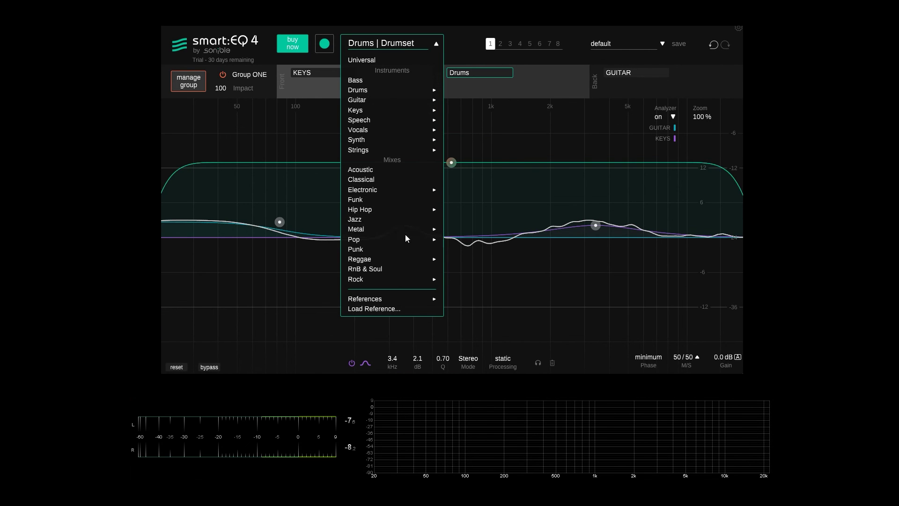
pyautogui.click(606, 27)
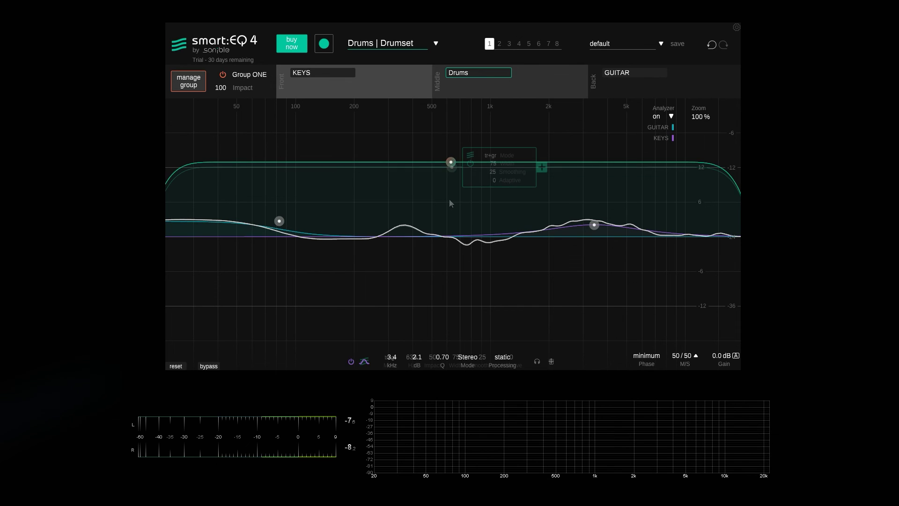
# - Lower the Drums smart filter node to 634 Hz with Impact 50
pyautogui.moveTo(450, 162); pyautogui.dragTo(449, 199)
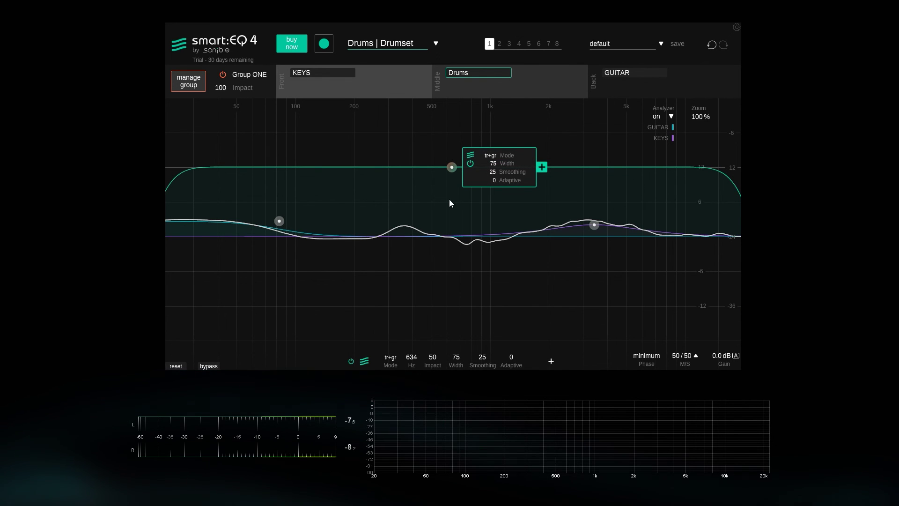